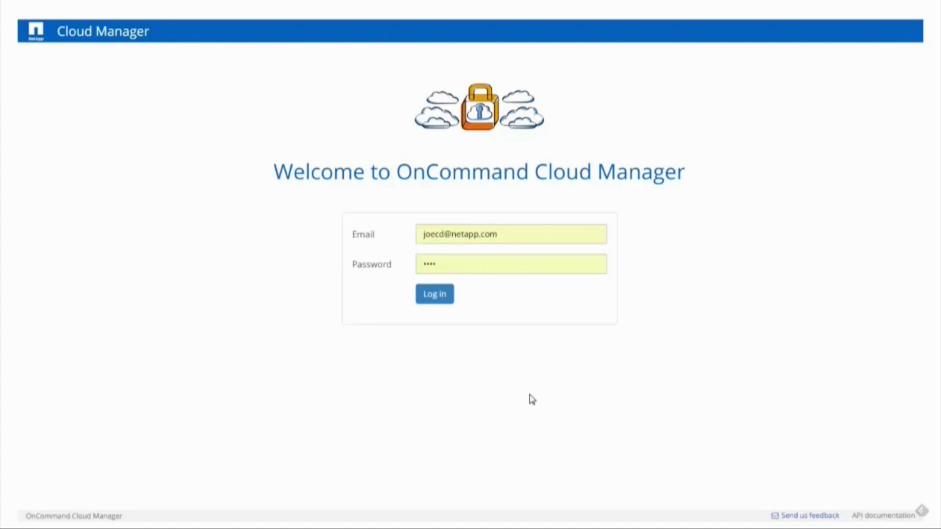
pyautogui.press('space')
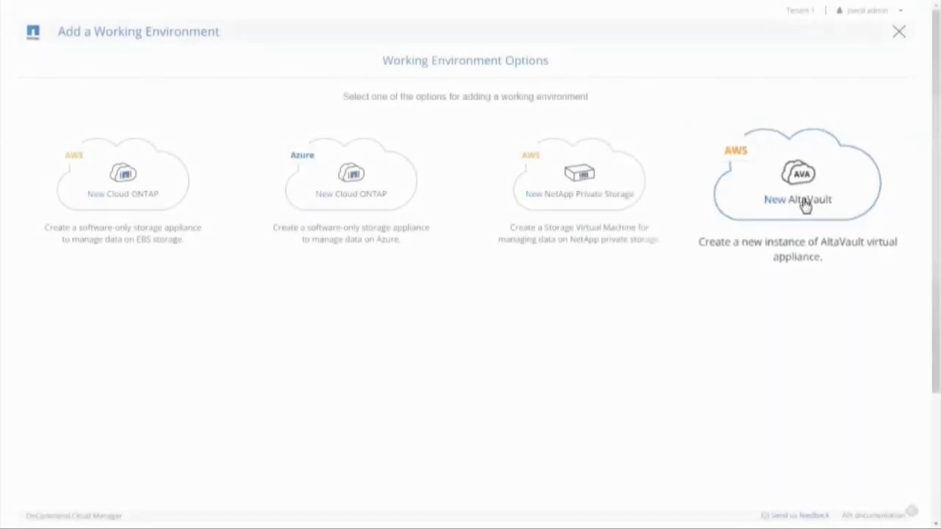
# Step: Start a new AltaVault working environment on AWS and name it AVA_on_AWS
pyautogui.click(814, 210)
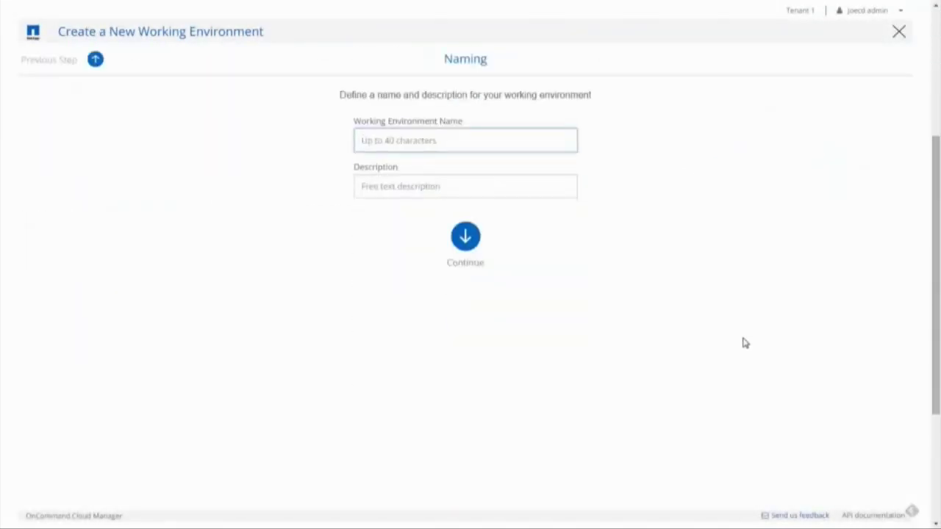
pyautogui.write('AVA_on_AWS')
pyautogui.press('Tab')
pyautogui.click(465, 237)
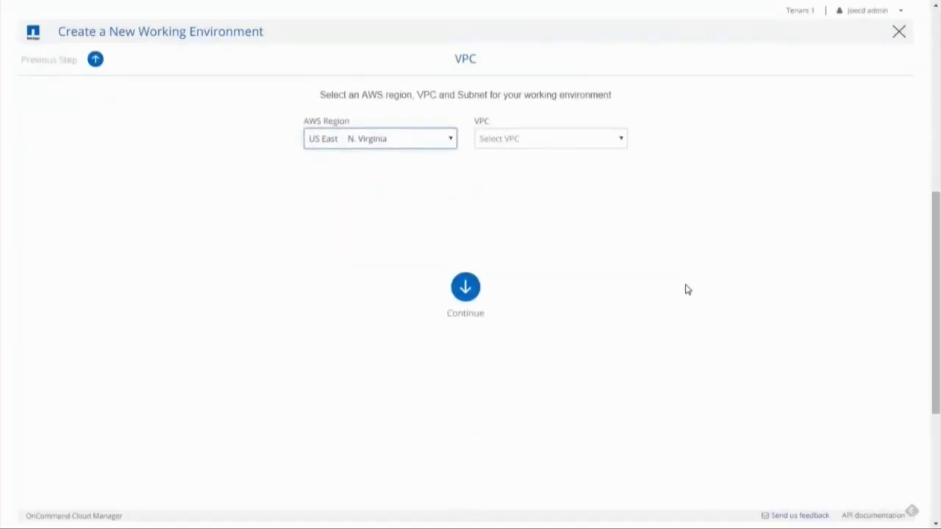
# Step: Set the AWS region to US East N. Virginia, with VPC vpc-1 (10.20.0.0/16), subnet 10.20.1.0/24 and the generated security group
pyautogui.press('Down')
pyautogui.press('Up')
pyautogui.press('Return')
pyautogui.press('Tab')
pyautogui.press('Down')
pyautogui.press('Return')
pyautogui.press('Tab')
pyautogui.press('Down')
pyautogui.press('Return')
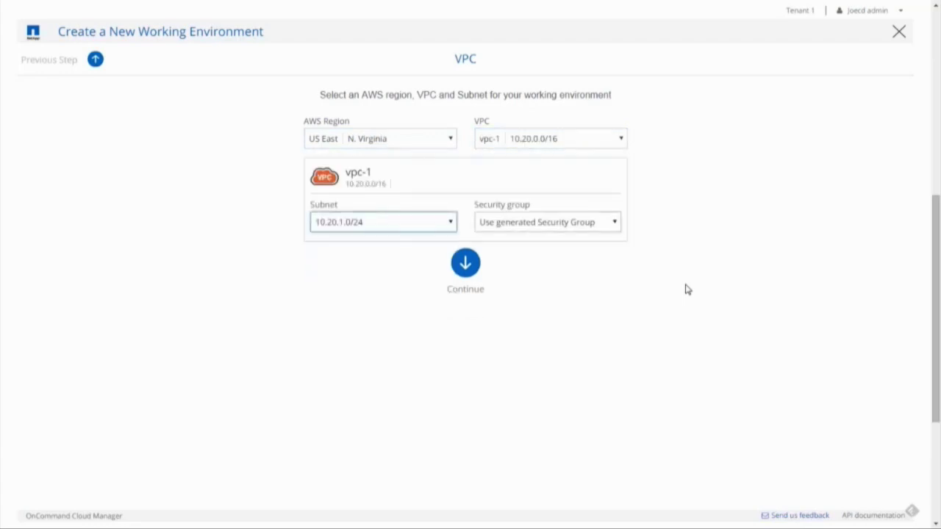
pyautogui.press('Tab')
pyautogui.click(476, 268)
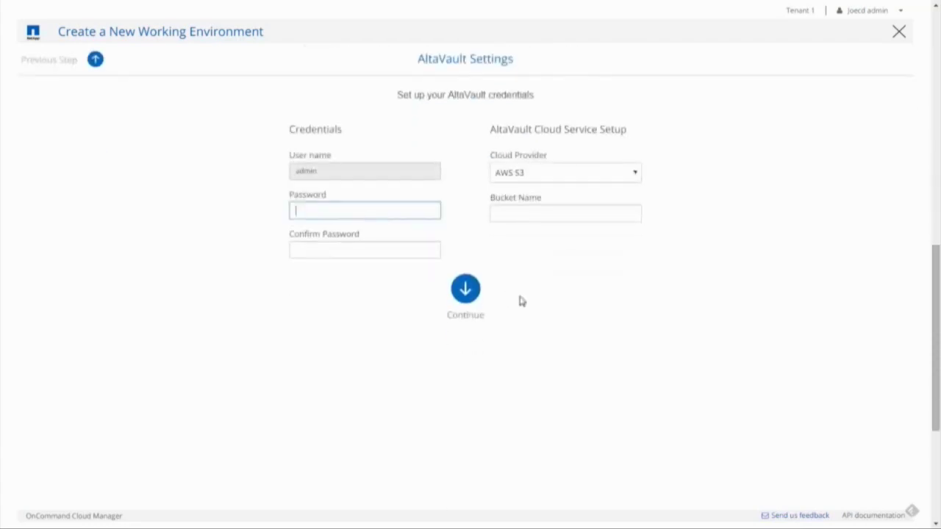
# Step: Enter and confirm the AltaVault admin password, and name the AWS S3 bucket joels-awesome-backup
pyautogui.write('*********')
pyautogui.press('Tab')
pyautogui.write('*********')
pyautogui.press('Tab')
pyautogui.press('Tab')
pyautogui.write('joels-awesome-backup')
pyautogui.press('Return')
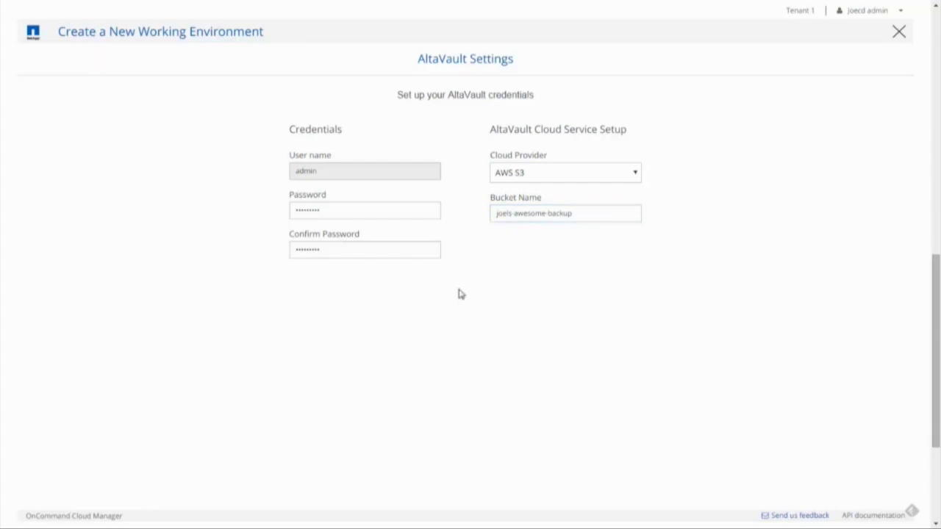
# Step: Accept the resource allocation terms and create the AVA_on_AWS working environment
pyautogui.press('space')
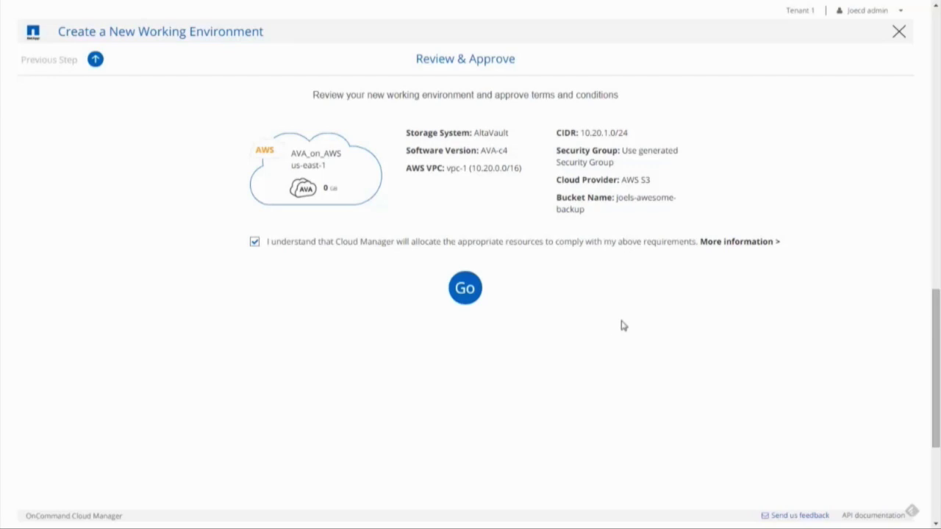
pyautogui.click(466, 291)
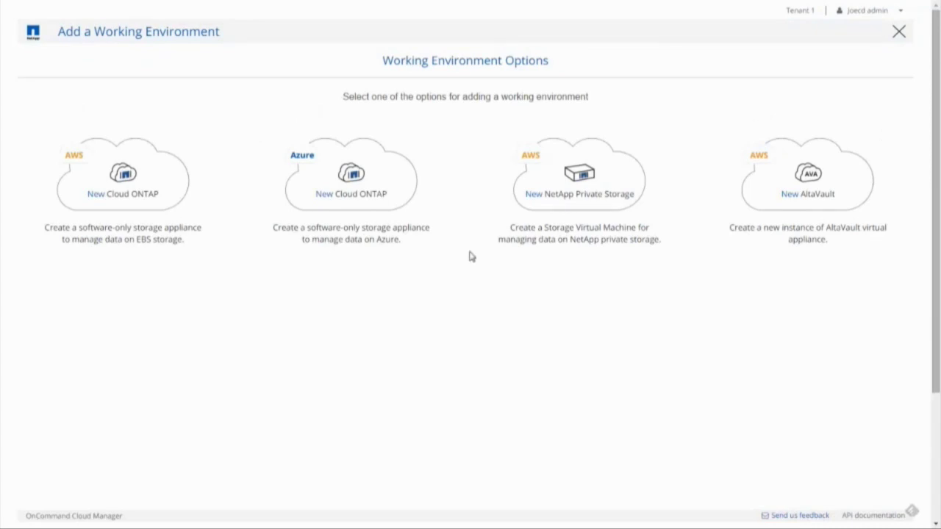
# Step: Start a new Cloud ONTAP environment on Azure named COT_on_AZURE, with Cloud ONTAP managed encryption
pyautogui.click(332, 192)
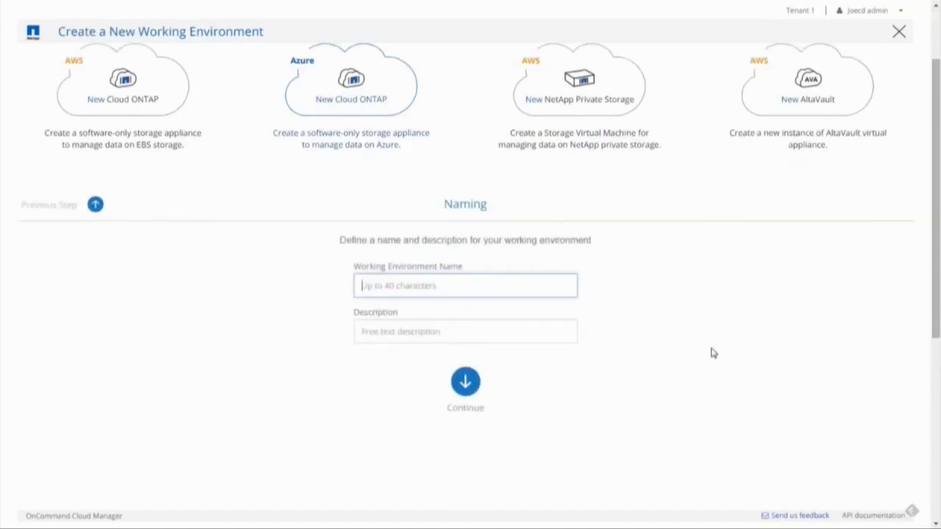
pyautogui.write('CO')
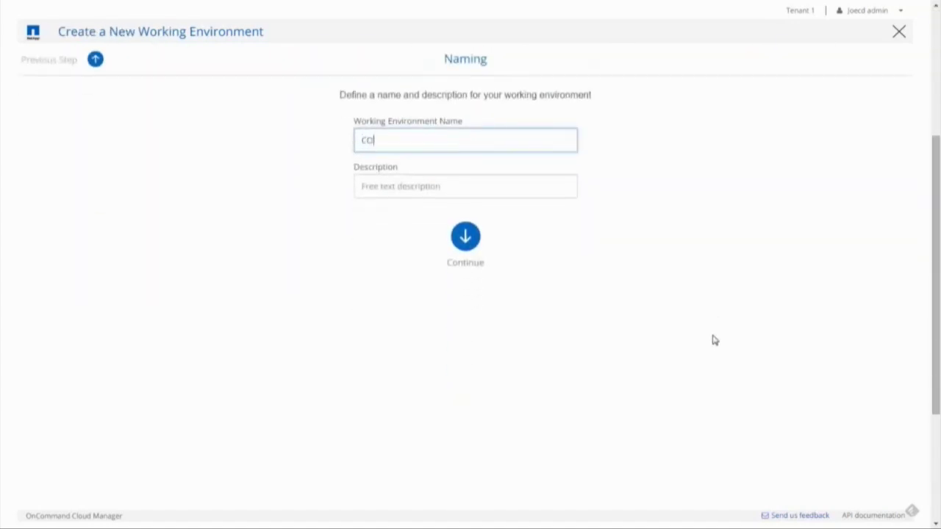
pyautogui.write('T_on_AZURE')
pyautogui.click(466, 236)
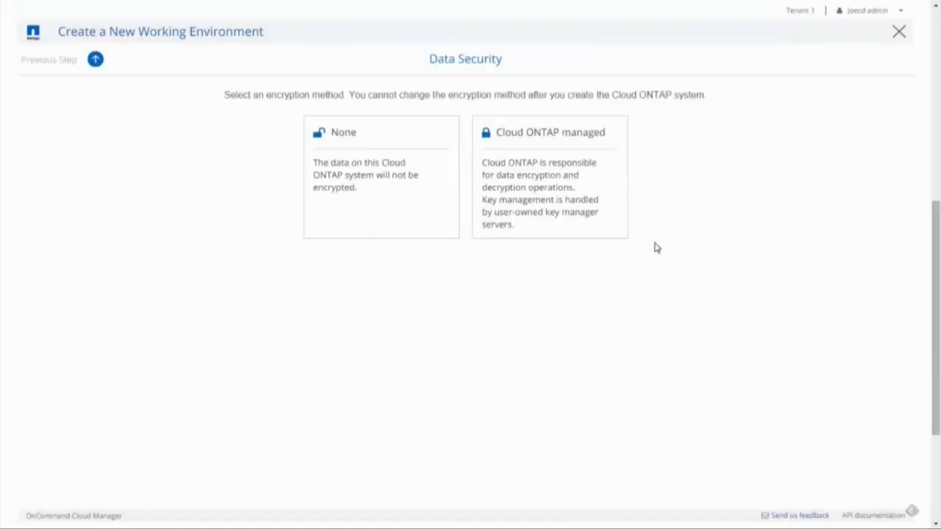
pyautogui.click(558, 201)
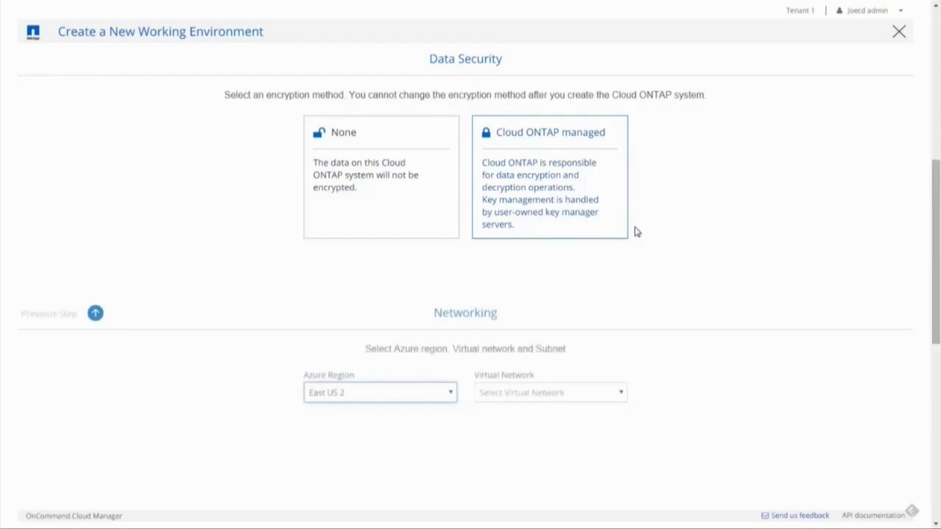
# Step: Set the Azure networking to region East US 2, virtual network vsa-east-vnet, Subnet-1 and the generated security group
pyautogui.click(714, 340)
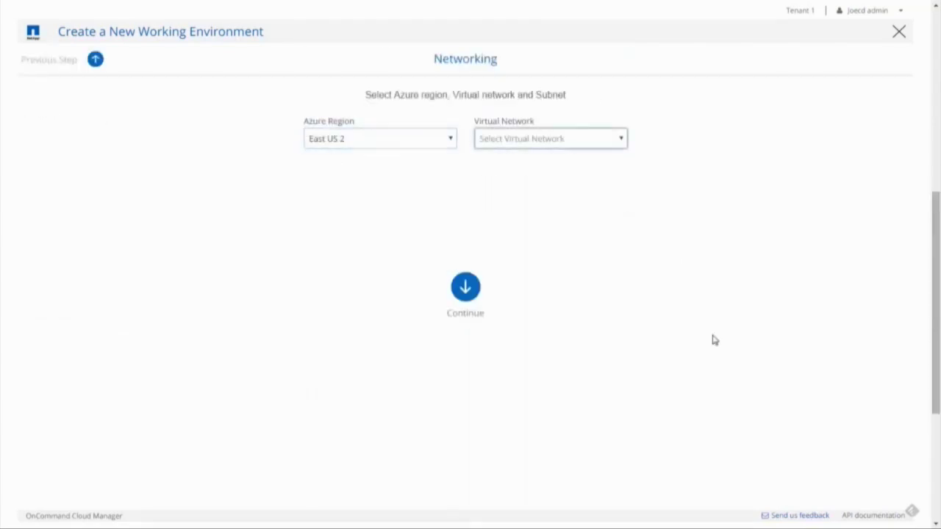
pyautogui.press('Return')
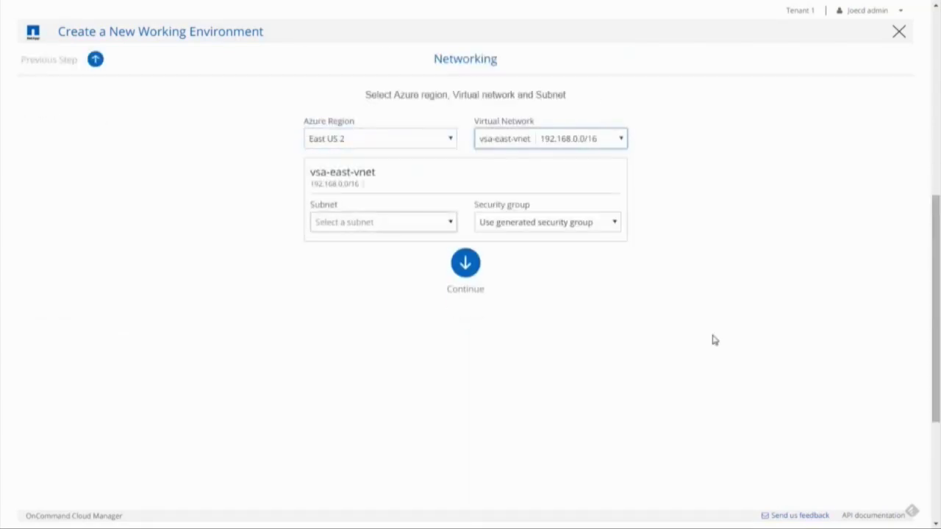
pyautogui.press('Down')
pyautogui.press('Up')
pyautogui.press('Return')
pyautogui.press('Tab')
pyautogui.press('Tab')
pyautogui.press('Return')
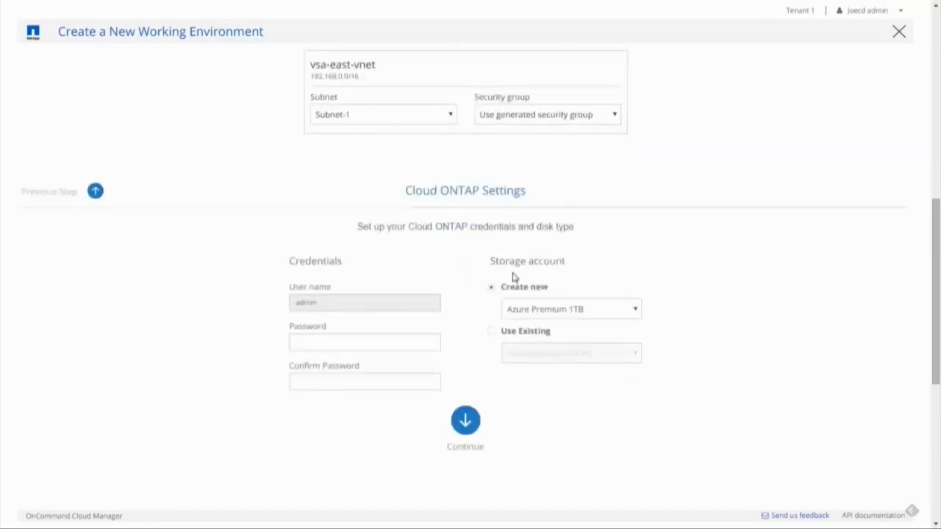
# Step: Enter and confirm the Cloud ONTAP admin password, and choose a new Azure Premium 1TB storage account
pyautogui.write('*********')
pyautogui.press('Tab')
pyautogui.write('*********')
pyautogui.press('Tab')
pyautogui.press('Down')
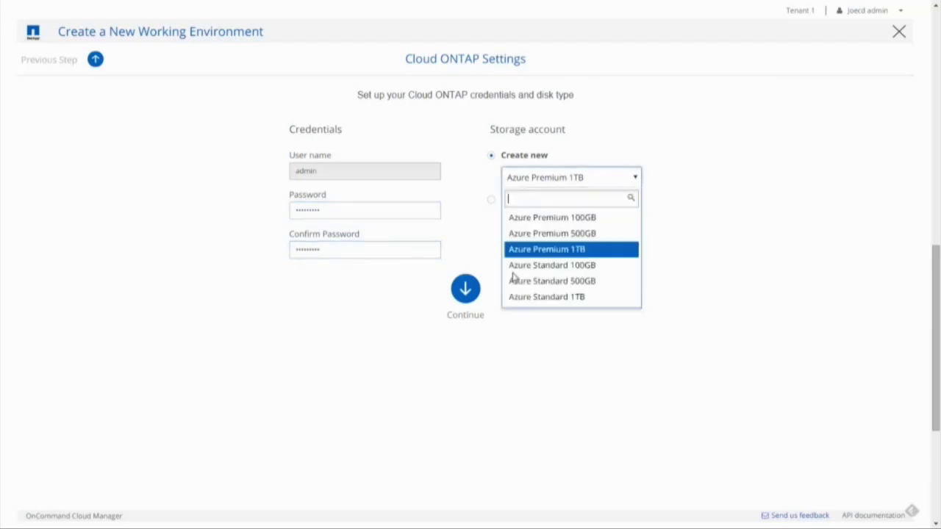
pyautogui.press('Down')
pyautogui.press('Up')
pyautogui.press('Return')
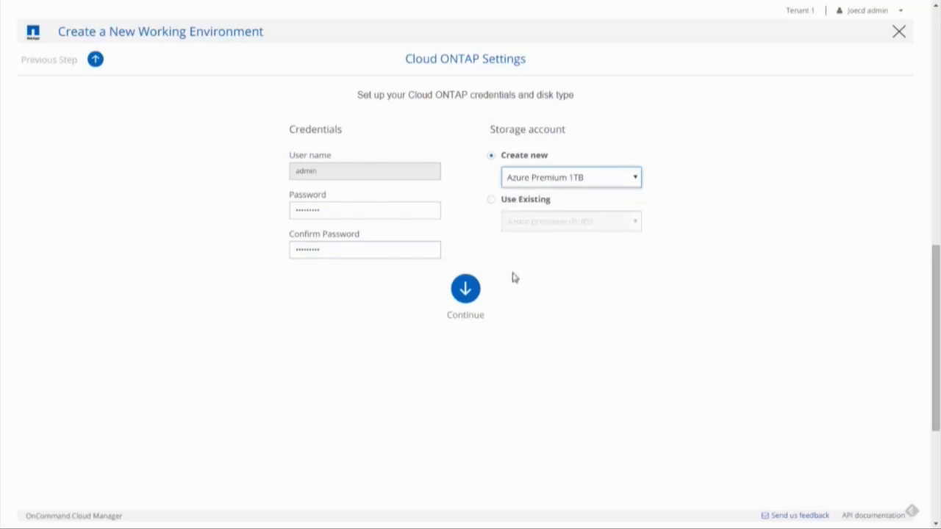
# Step: Continue to the review of COT_on_AZURE and accept the resource allocation terms
pyautogui.click(464, 293)
pyautogui.press('space')
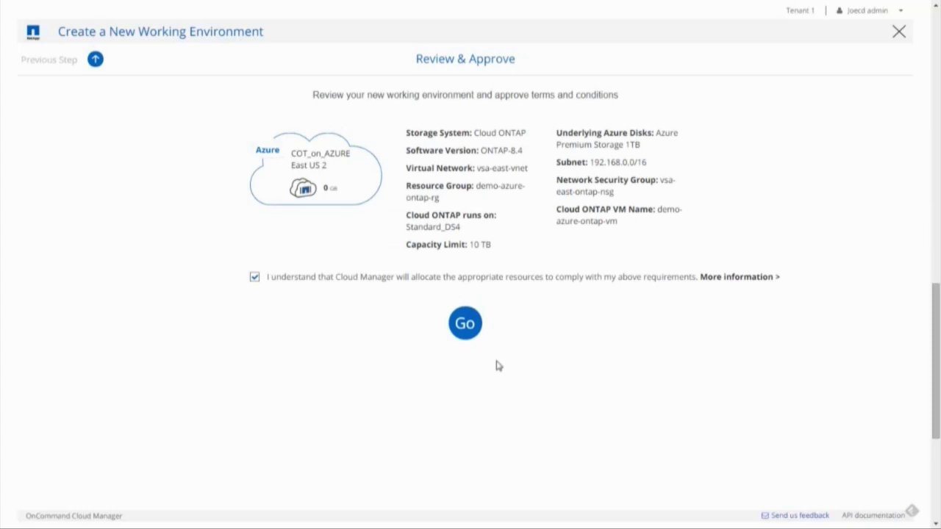
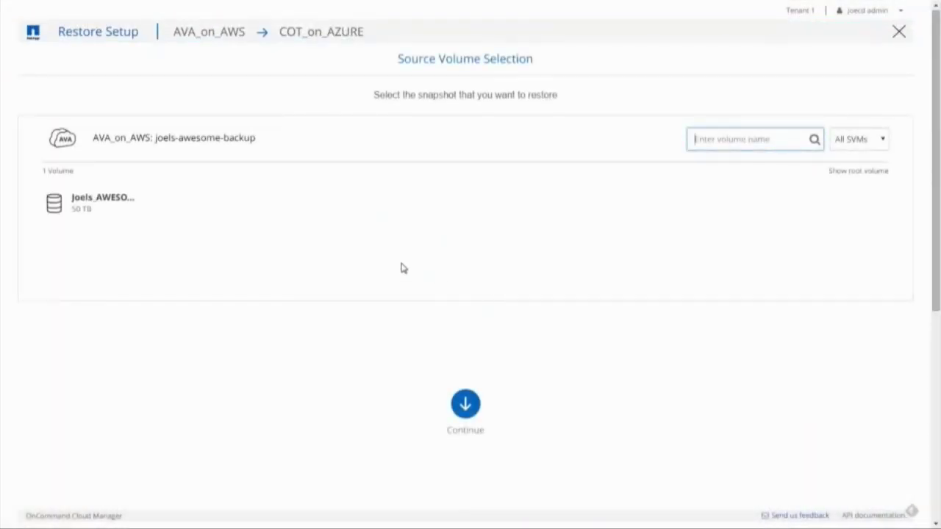
# Step: Choose volume Joels_AWESOME_Vol_1 and its snapshot 2015-10-14_0935 as the source for the restore
pyautogui.click(103, 203)
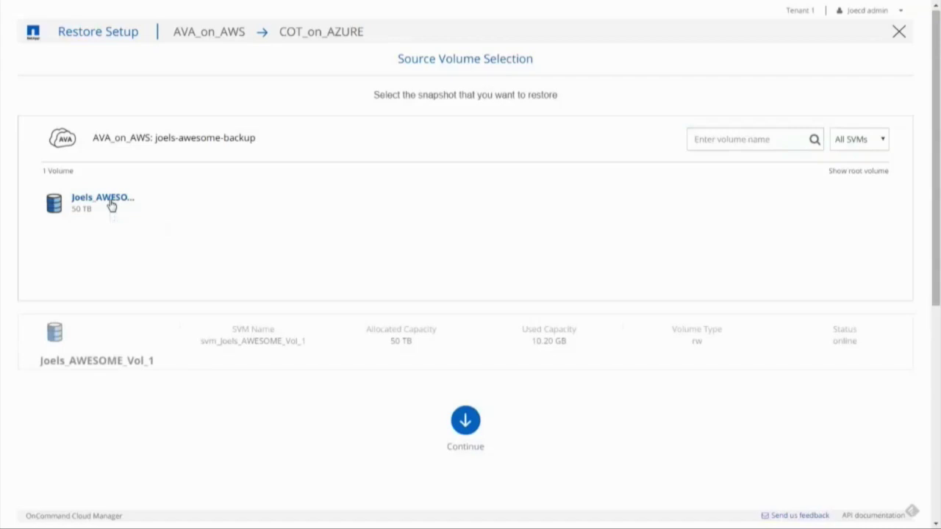
pyautogui.scroll(-3, 578, 378)
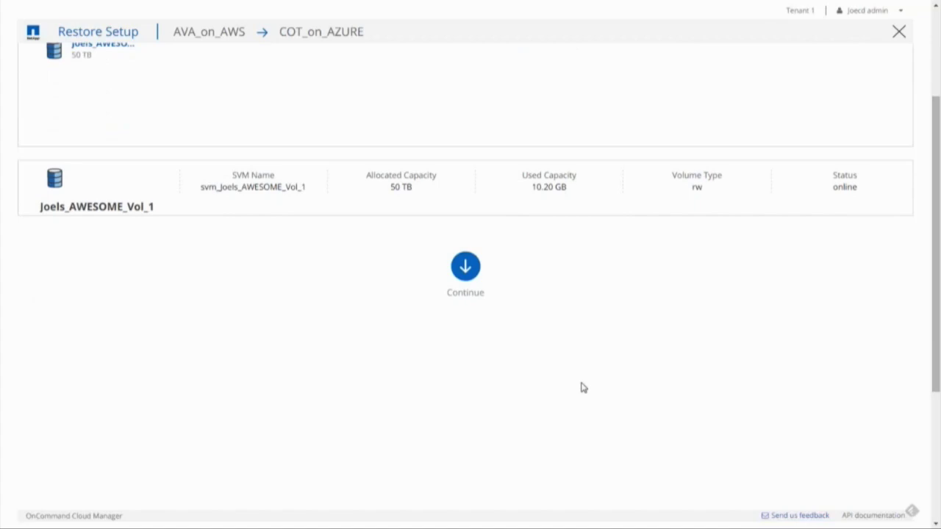
pyautogui.click(465, 267)
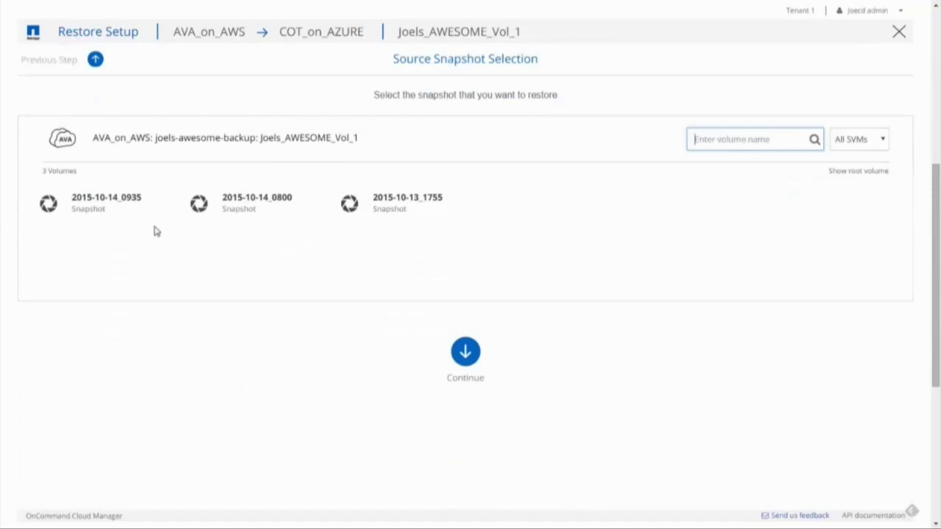
pyautogui.click(95, 206)
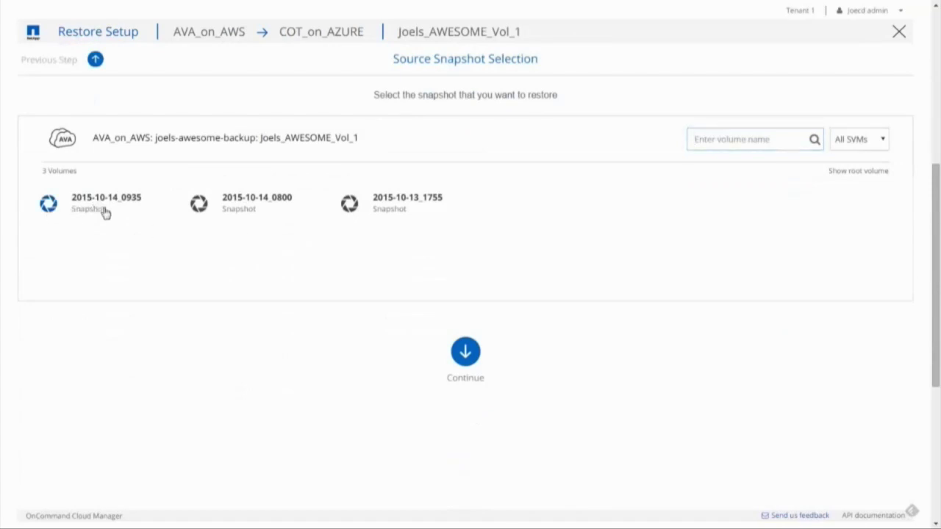
pyautogui.click(468, 353)
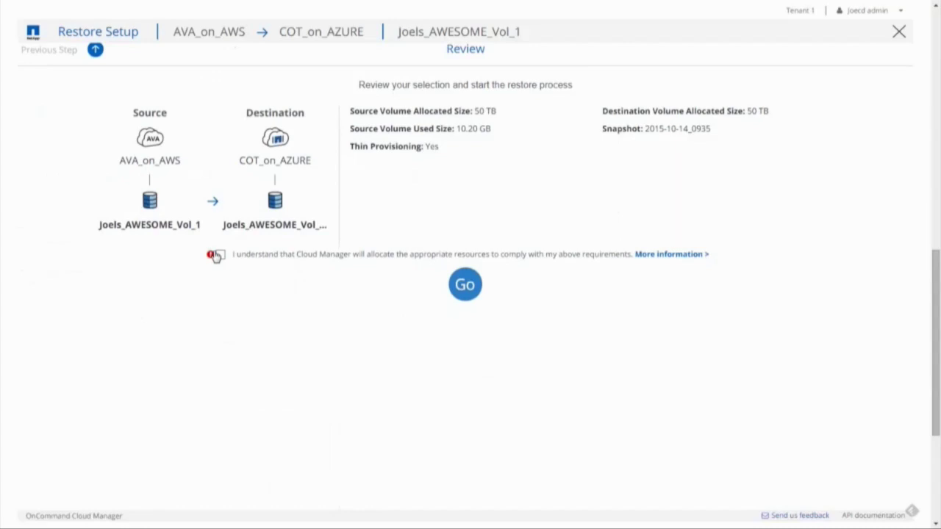
# Step: Approve and start the restore from AVA_on_AWS to COT_on_AZURE, and open the replication status
pyautogui.click(220, 255)
pyautogui.click(466, 286)
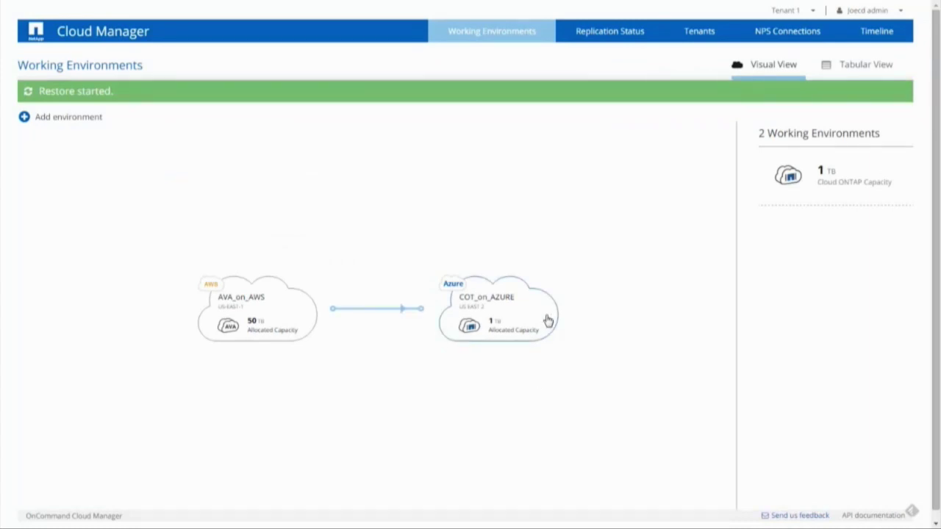
pyautogui.click(619, 33)
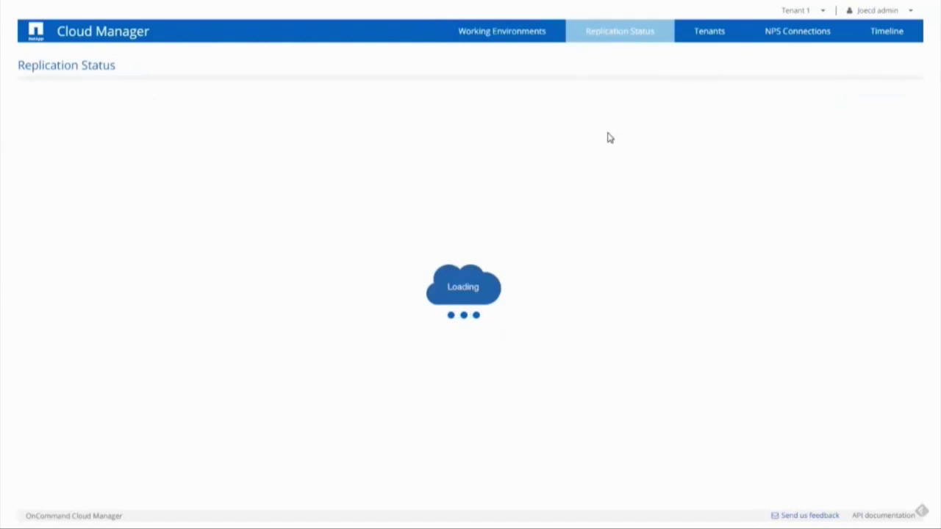